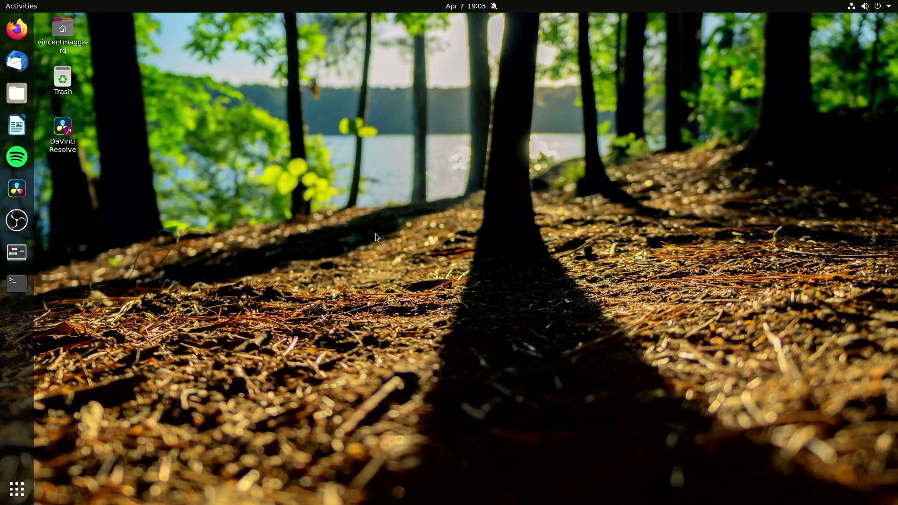
# Launch GNOME Disks from the Activities search using 'di'
pyautogui.press('super')
pyautogui.write('di')
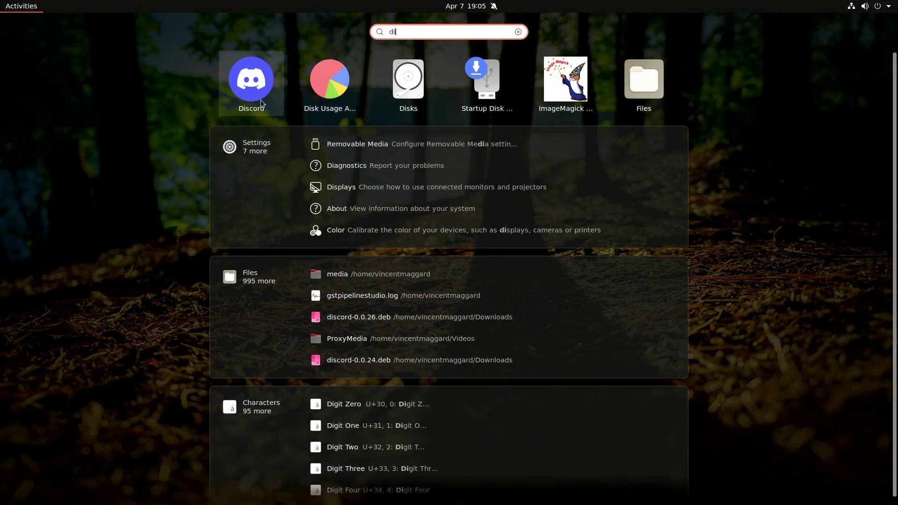
pyautogui.click(409, 91)
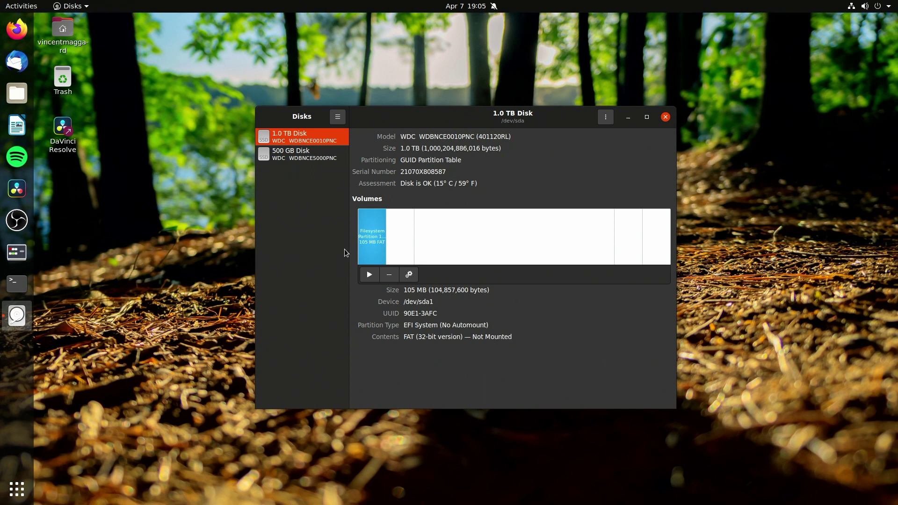
# Show the 500 GB disk's Ext4 partition details and open the drive's action menu
pyautogui.click(290, 152)
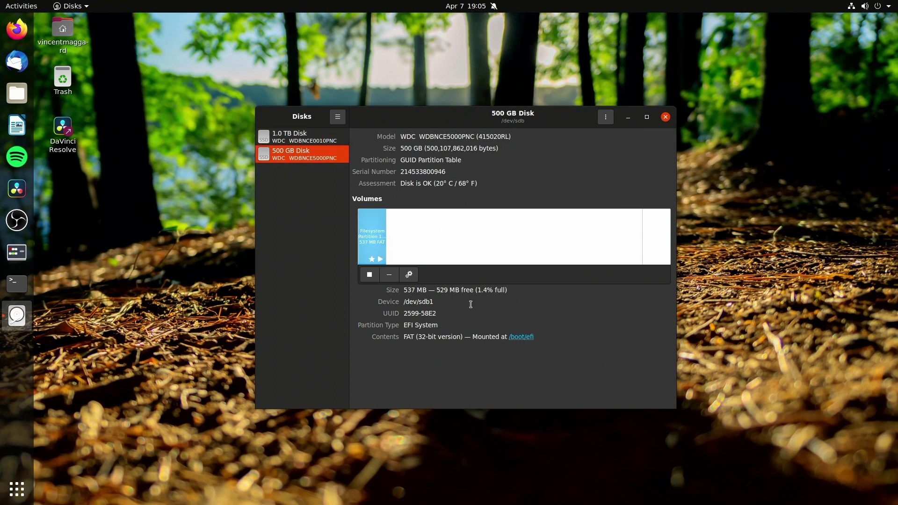
pyautogui.click(438, 244)
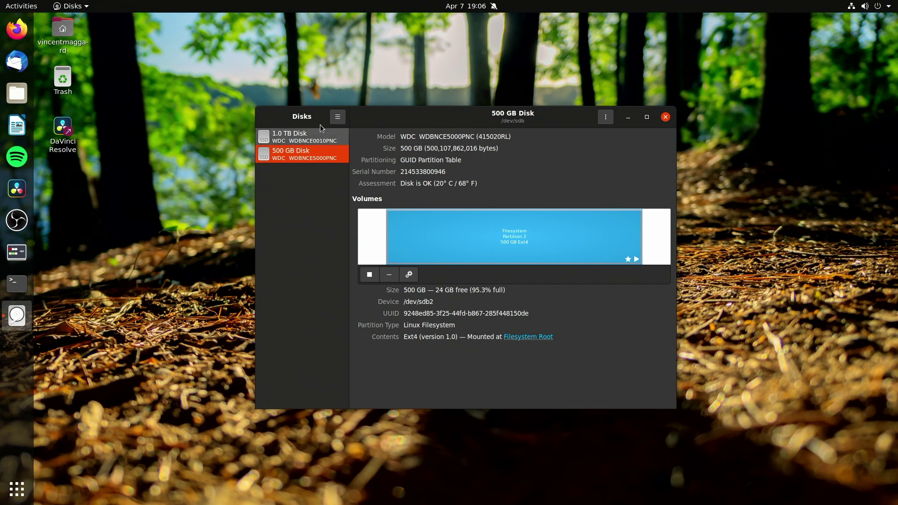
pyautogui.click(603, 119)
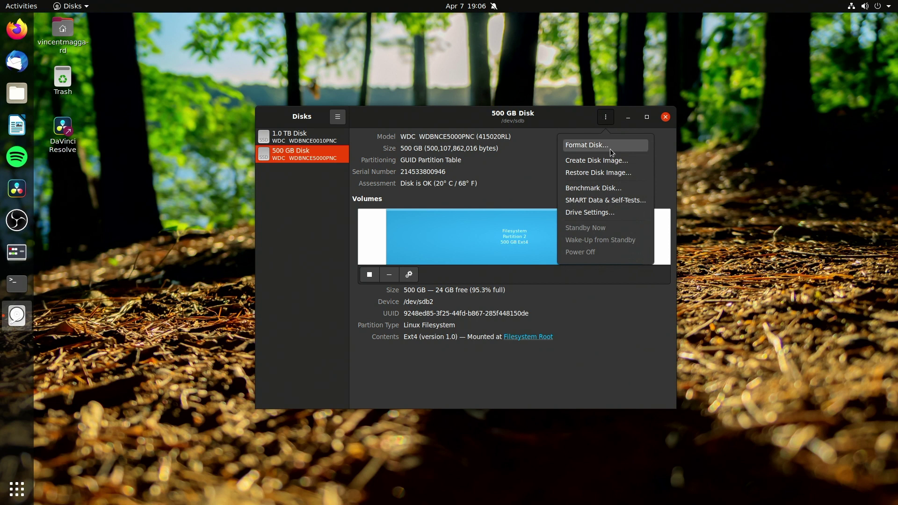
# Open the 500 GB drive's SMART Data & Self-Tests, inspect Power-On Hours, then close it
pyautogui.click(595, 205)
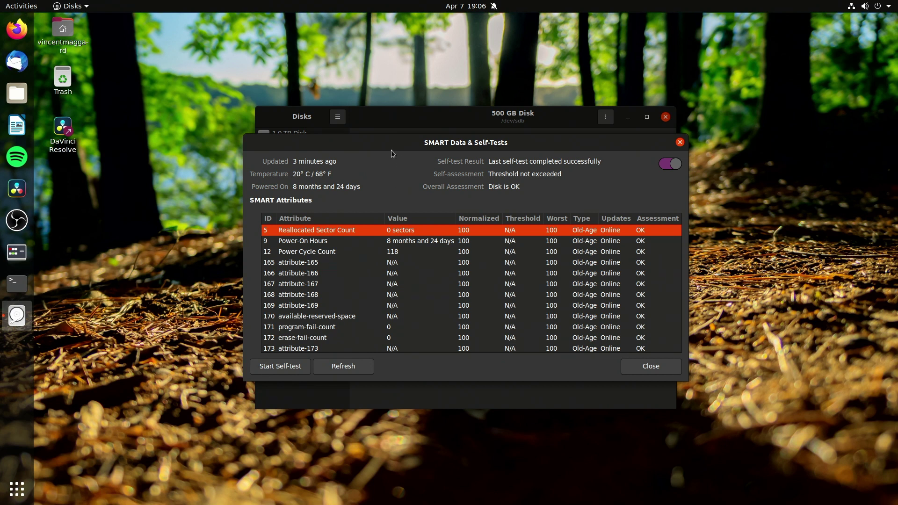
pyautogui.click(400, 244)
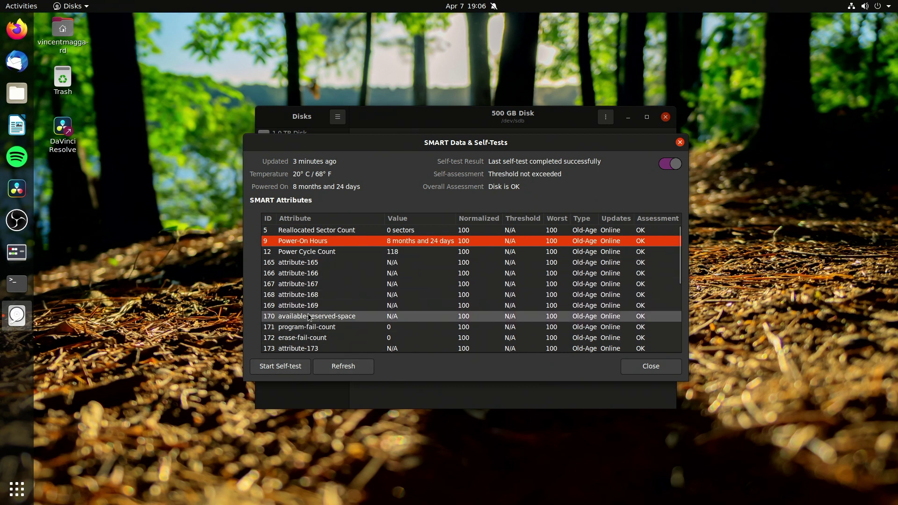
pyautogui.click(667, 366)
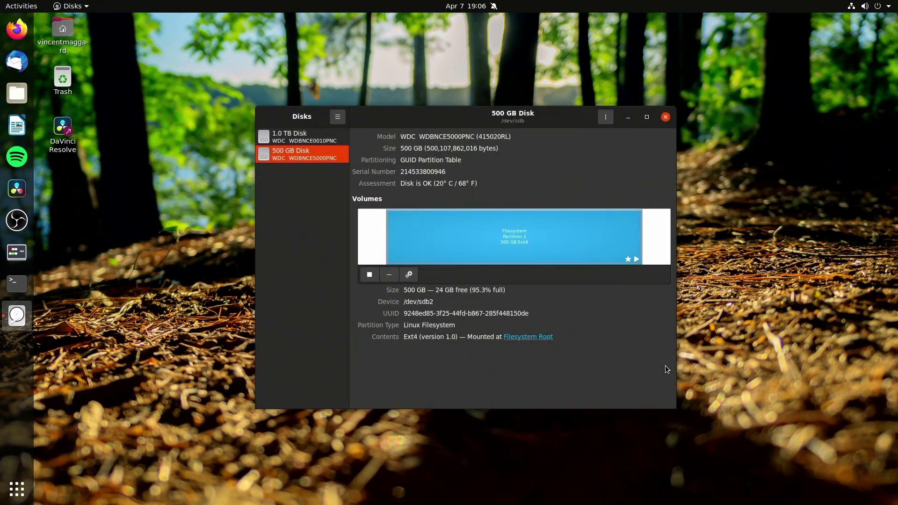
pyautogui.click(605, 120)
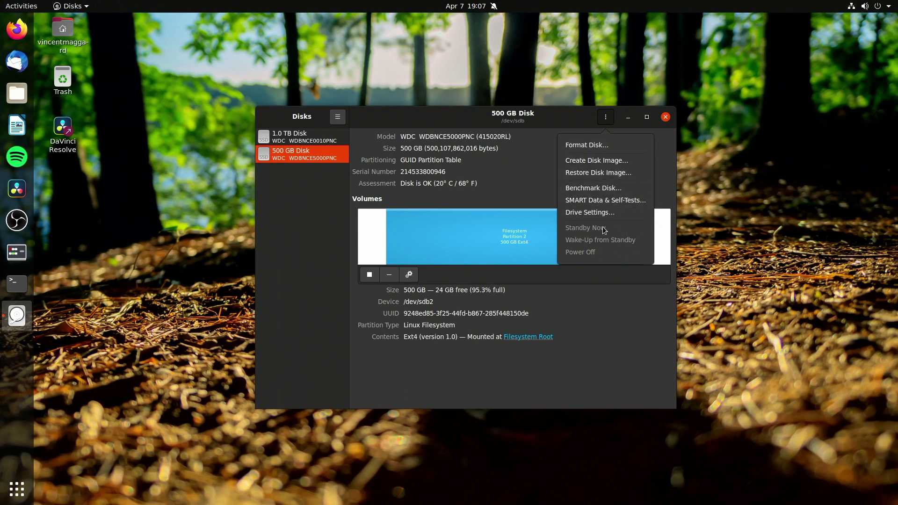
pyautogui.click(513, 163)
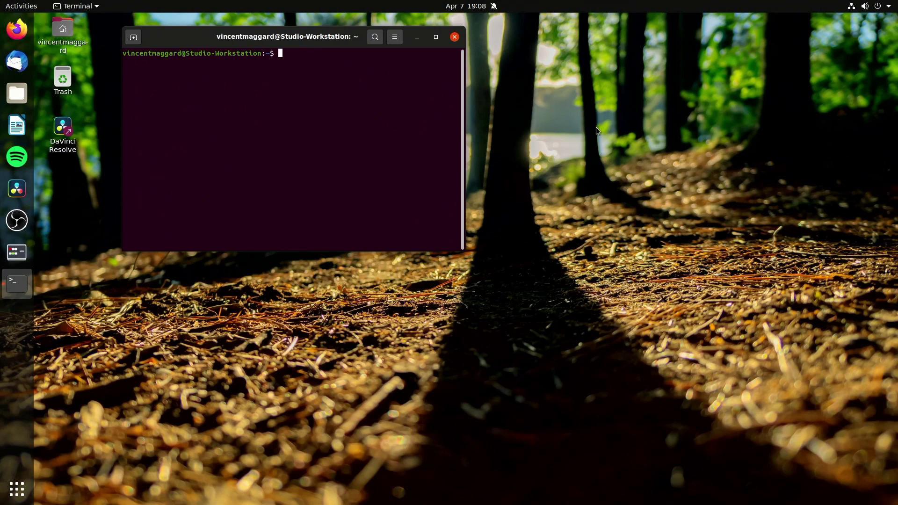
# Enlarge the terminal font and run df -h, scrolling through the filesystem usage table
pyautogui.hotkey('ctrl', '+')
pyautogui.hotkey('ctrl', '+')
pyautogui.hotkey('ctrl', '+')
pyautogui.hotkey('ctrl', '+')
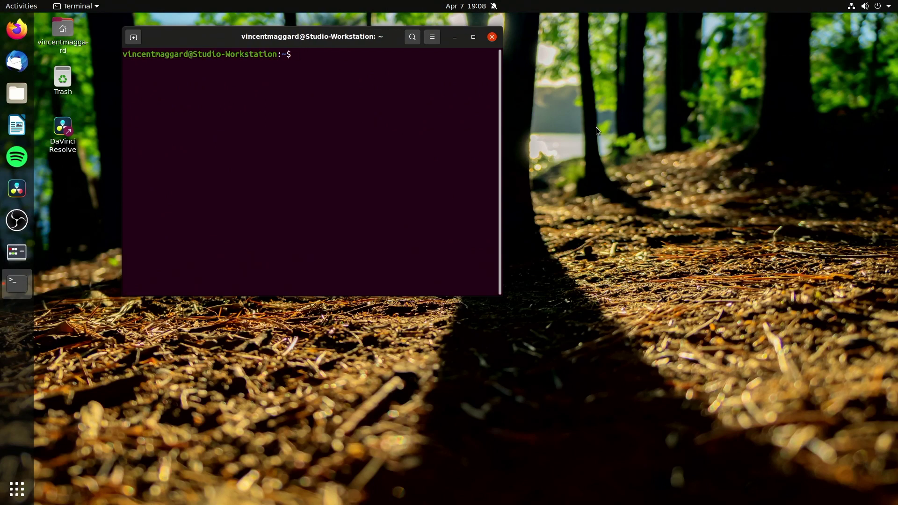
pyautogui.write('df -h')
pyautogui.press('Return')
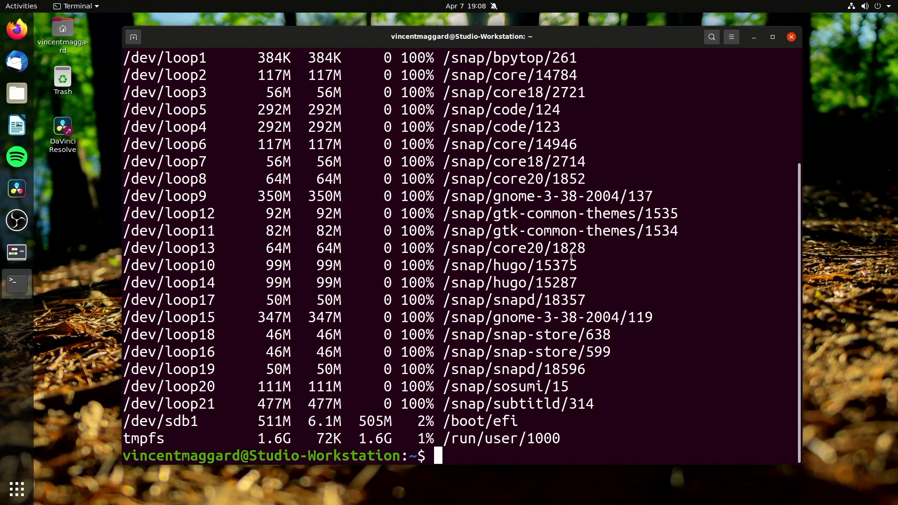
pyautogui.scroll(2, 769, 318)
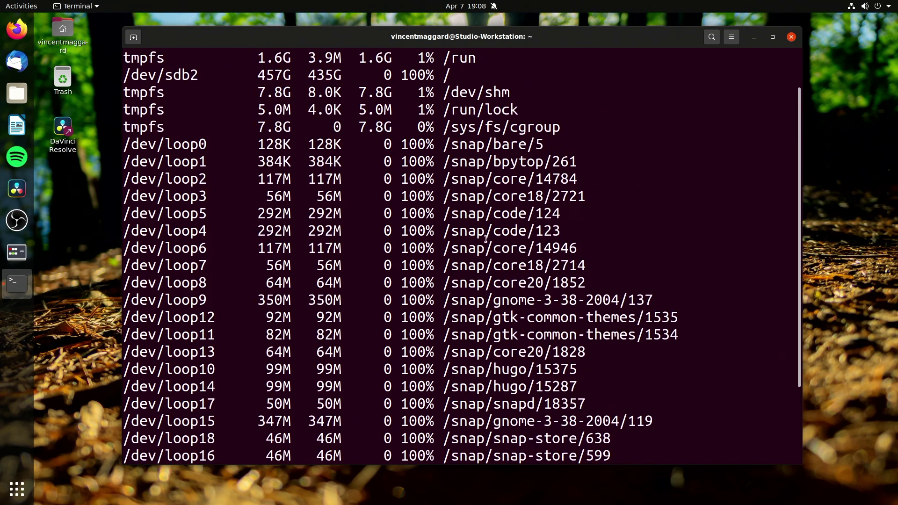
pyautogui.scroll(1, 362, 266)
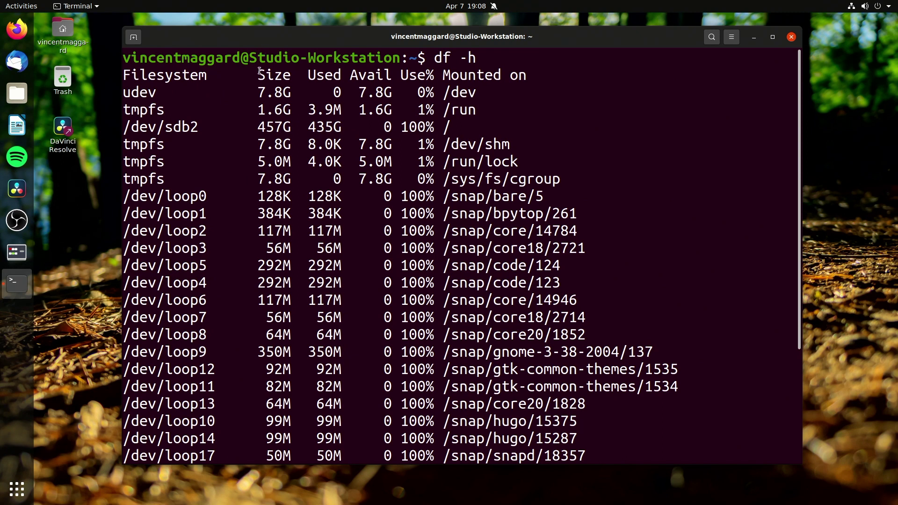
pyautogui.scroll(-3, 348, 207)
pyautogui.scroll(3, 346, 203)
# Clear the terminal screen, then run bare dd and interrupt it with Ctrl+C
pyautogui.write(';')
pyautogui.hotkey('ctrl', 'l')
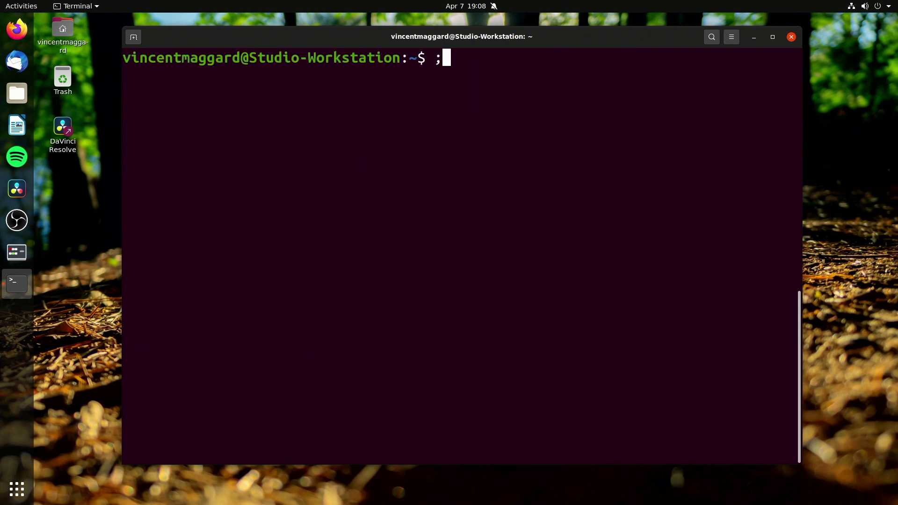
pyautogui.press('BackSpace')
pyautogui.write('dd')
pyautogui.press('Return')
pyautogui.hotkey('ctrl', 'c')
# Run dd --help and scroll up to review its usage and operand descriptions
pyautogui.write('dd --help')
pyautogui.press('Return')
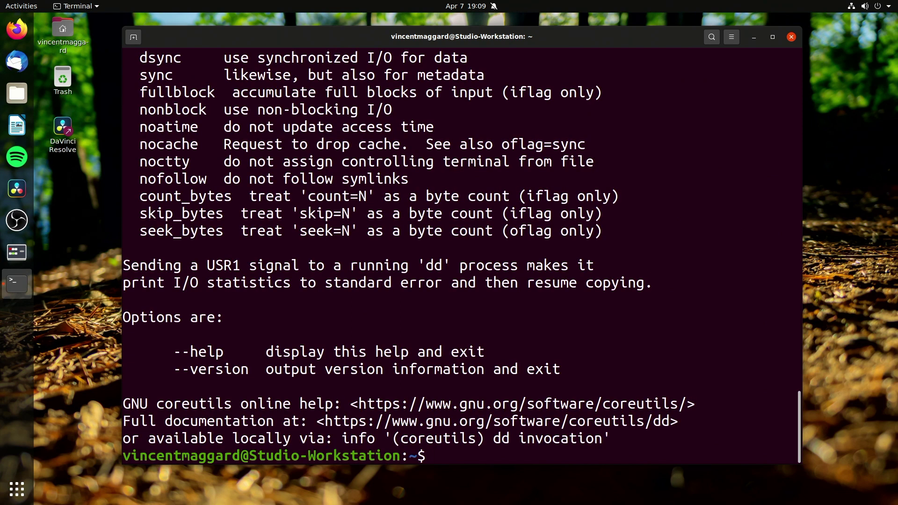
pyautogui.scroll(9, 438, 343)
pyautogui.scroll(10, 438, 343)
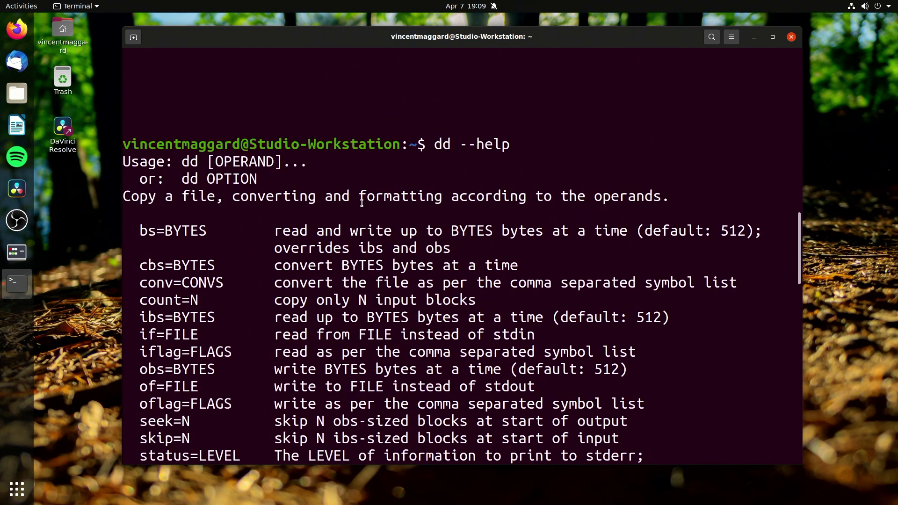
pyautogui.doubleClick(604, 207)
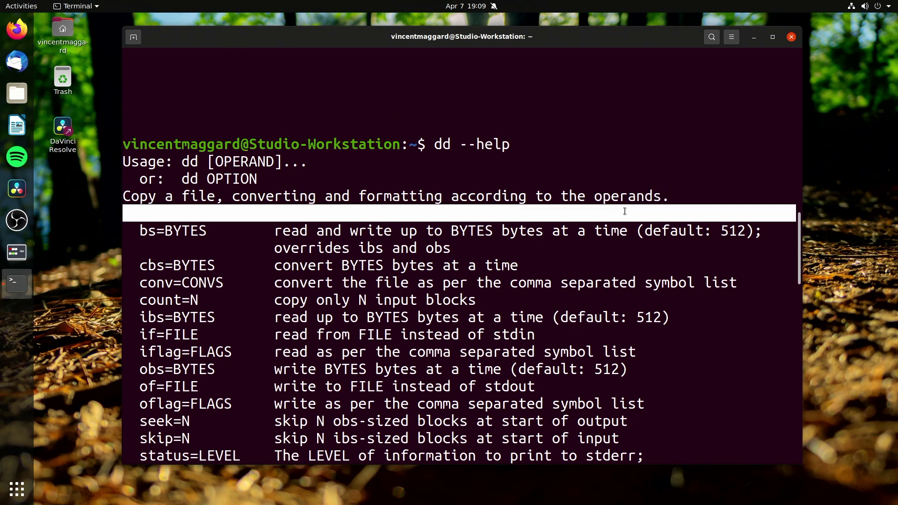
pyautogui.click(727, 183)
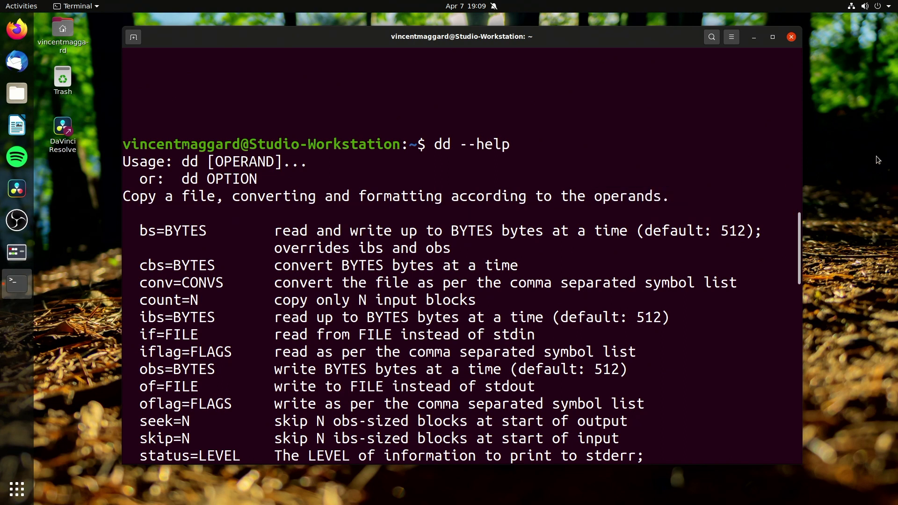